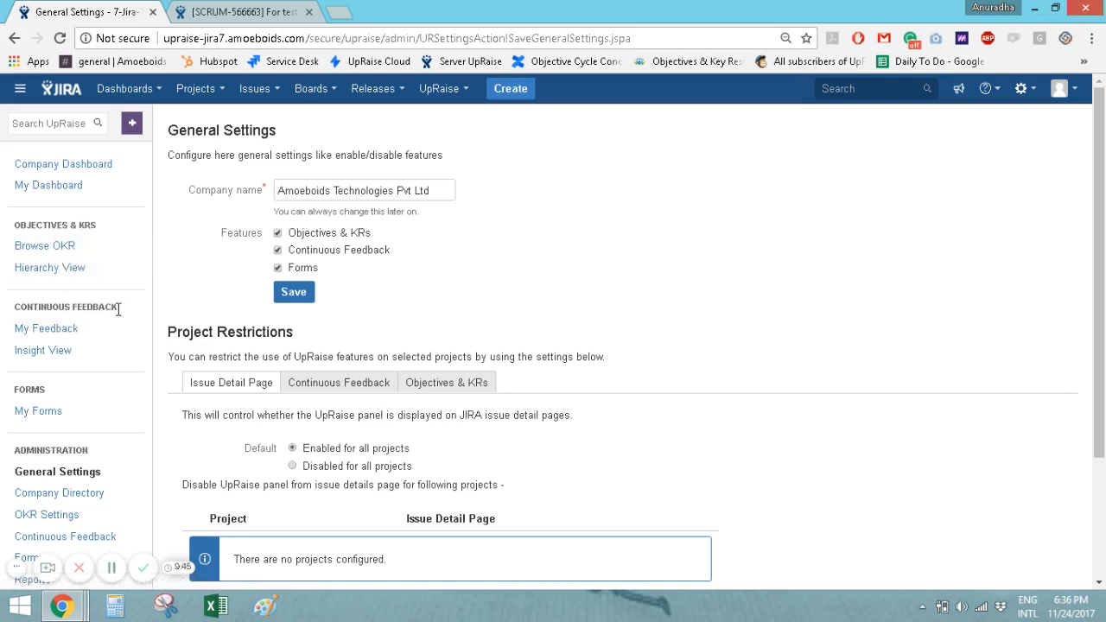
# - Review the General Settings page and its project restrictions for the issue detail page, including the default options
pyautogui.scroll(-2, 199, 393)
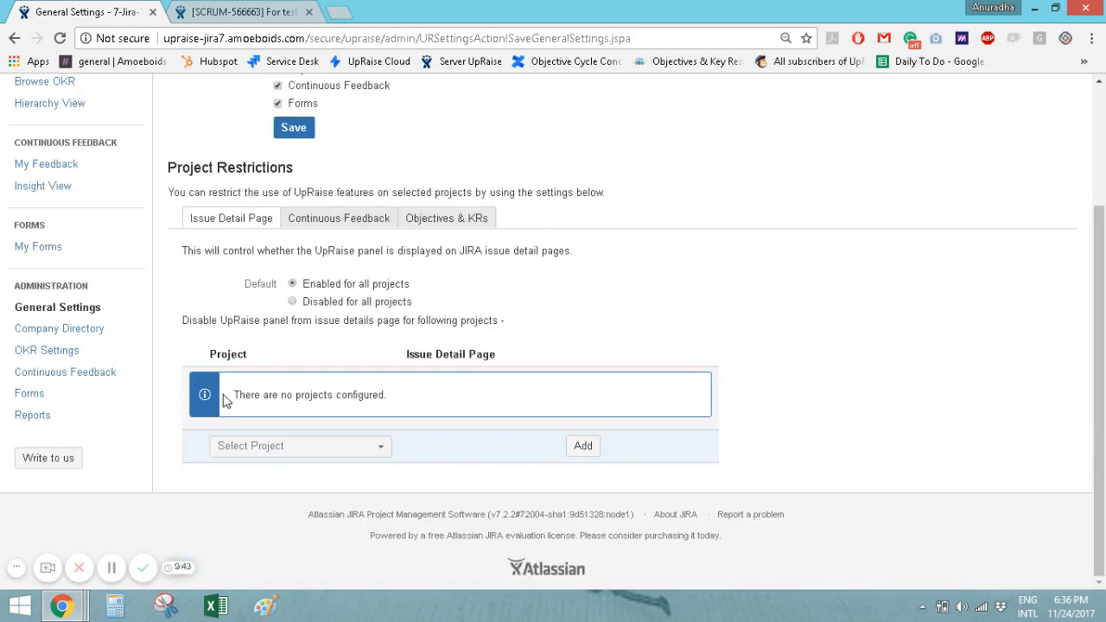
pyautogui.scroll(2, 225, 405)
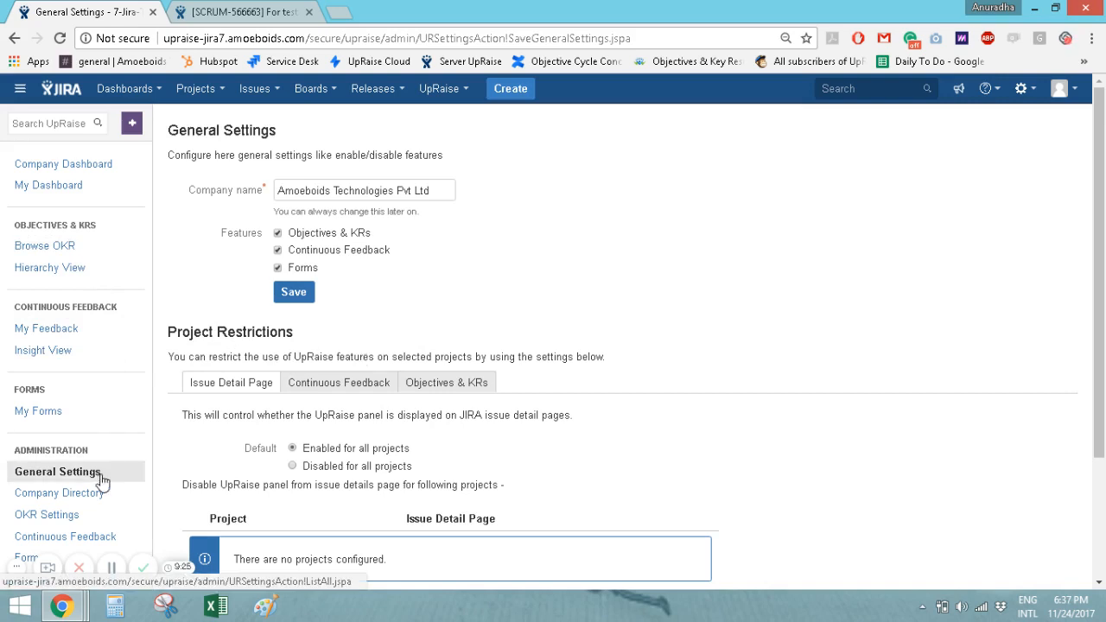
pyautogui.scroll(-2, 617, 385)
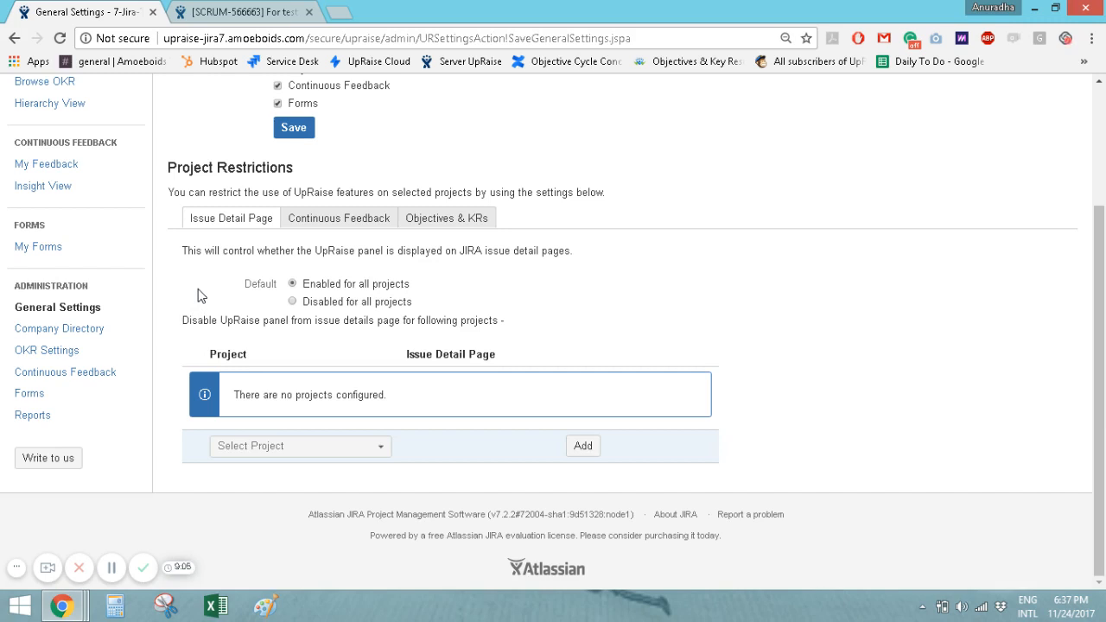
pyautogui.doubleClick(261, 284)
pyautogui.click(473, 297)
# - Reload the SCRUM-566663 issue page and examine its UpRaise section with linked objectives and continuous feedback
pyautogui.hotkey('ctrl', 'Tab')
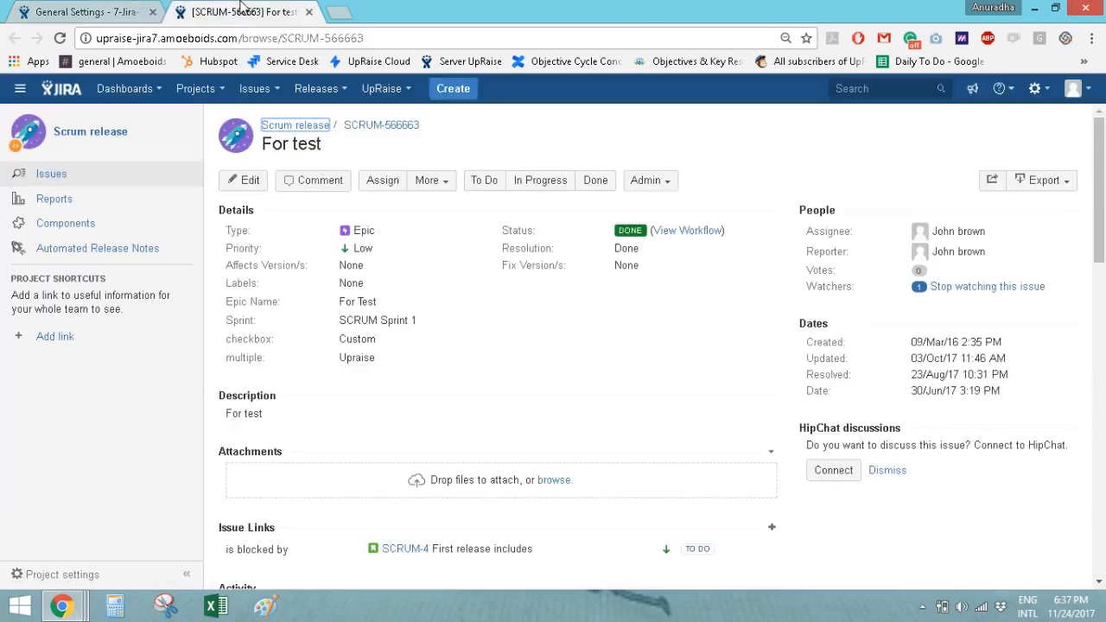
pyautogui.scroll(-3, 337, 316)
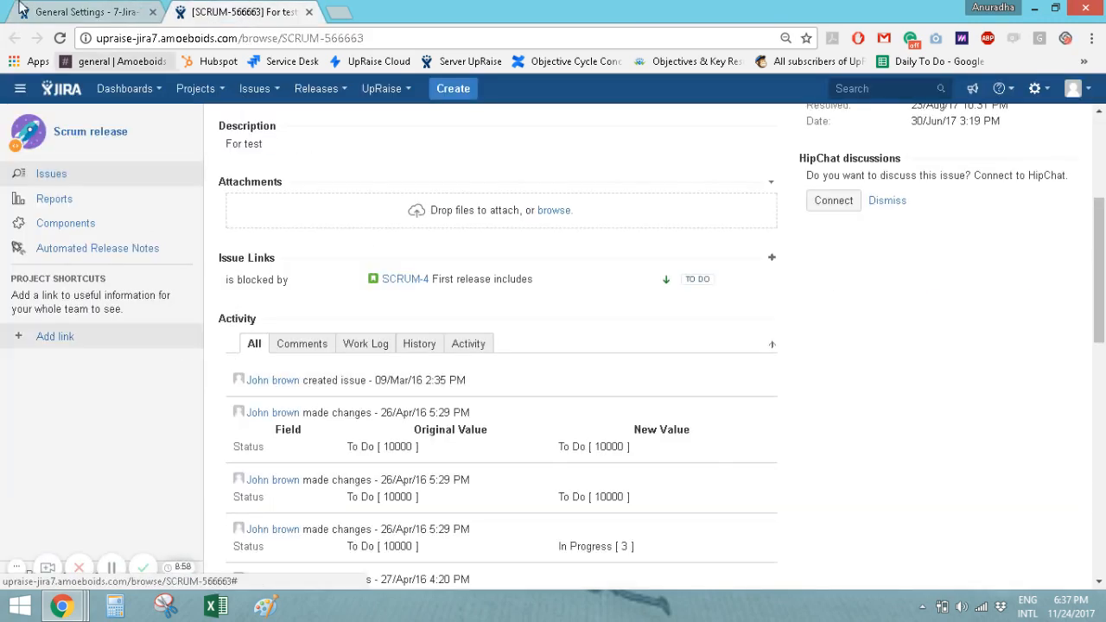
pyautogui.click(60, 38)
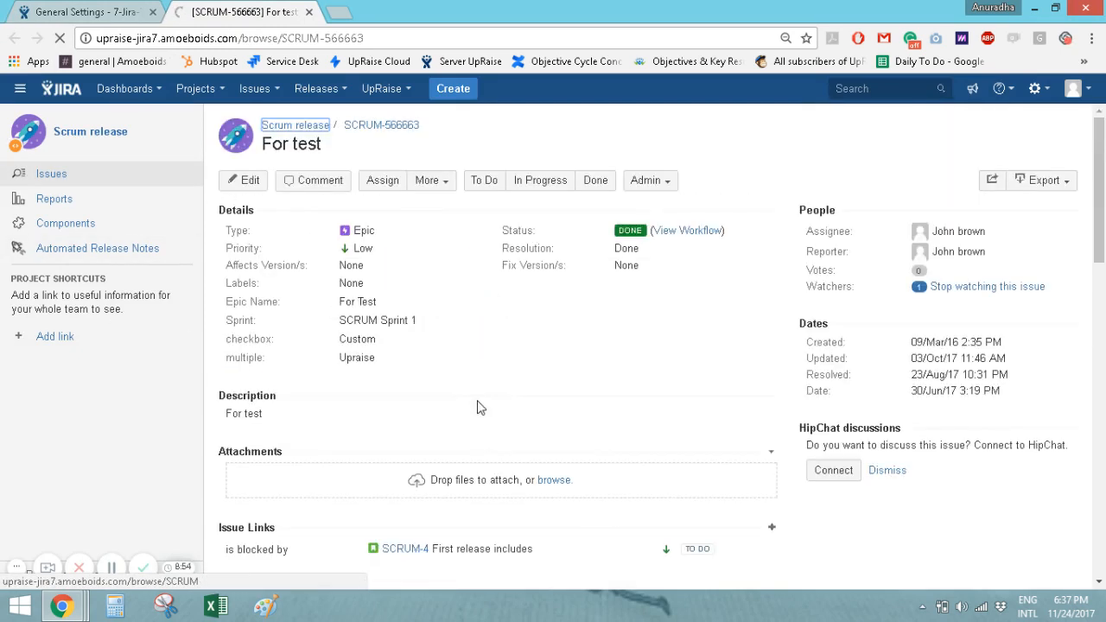
pyautogui.hotkey('ctrl', 'Tab')
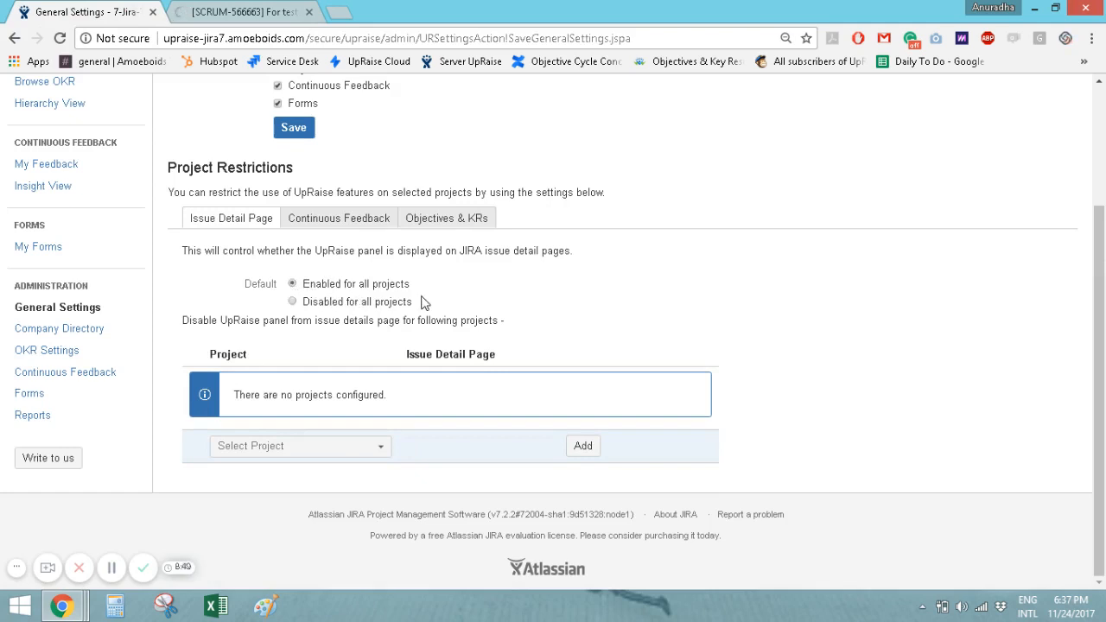
pyautogui.click(259, 10)
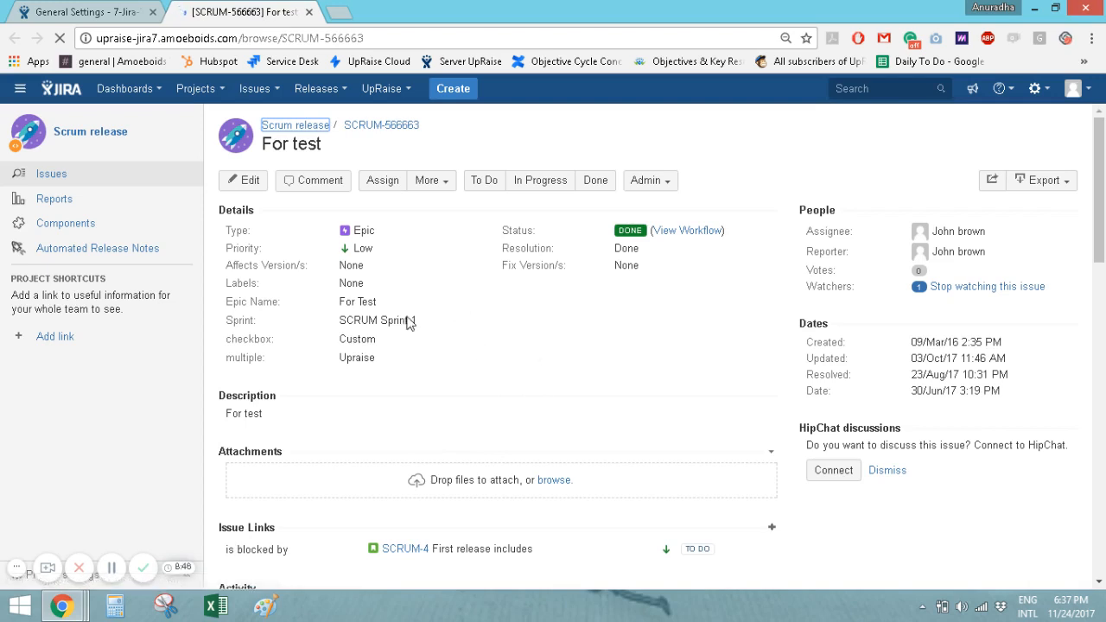
pyautogui.click(80, 7)
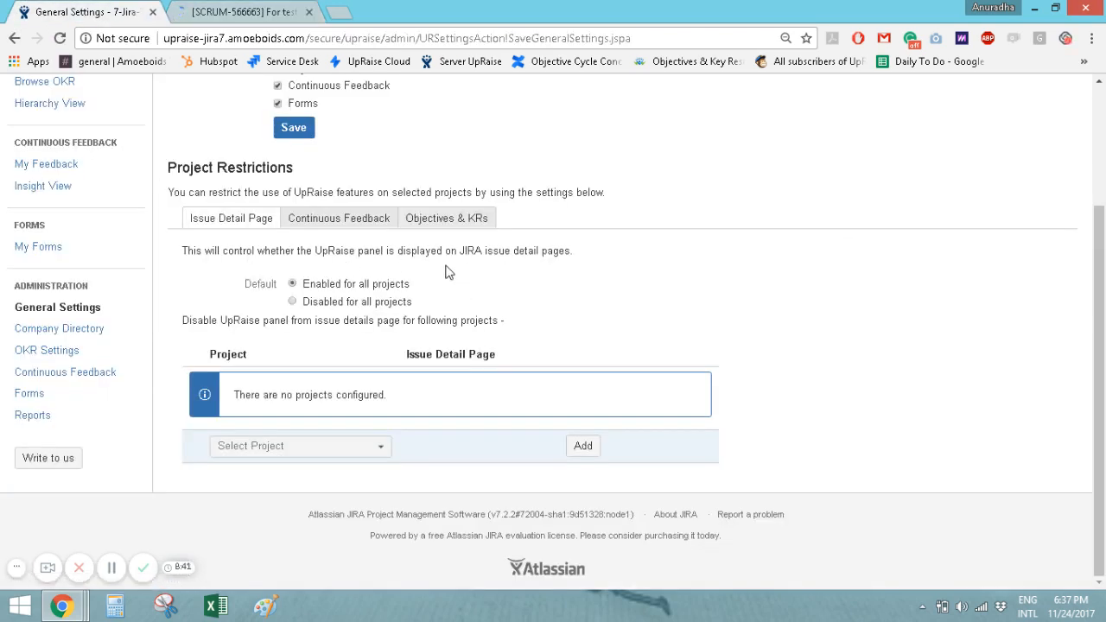
pyautogui.click(231, 8)
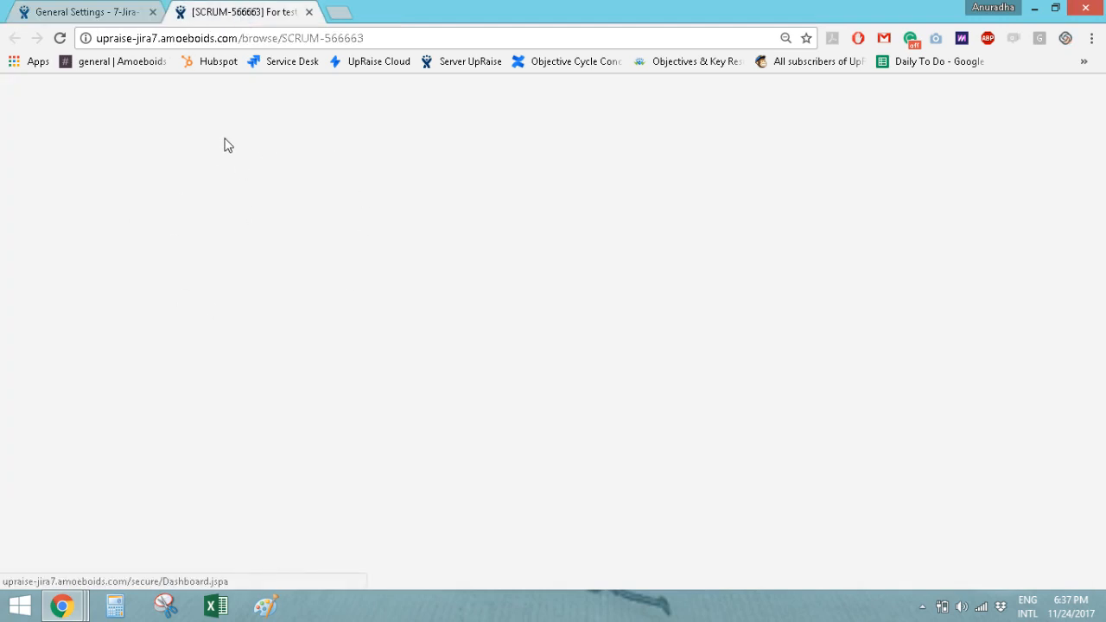
pyautogui.scroll(-3, 516, 428)
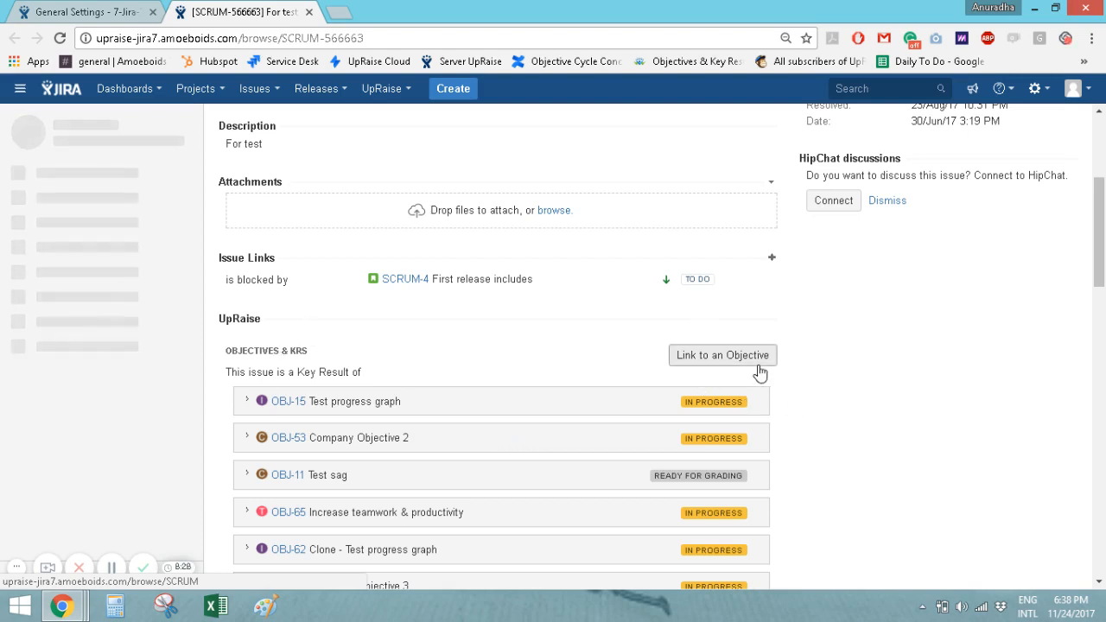
pyautogui.scroll(-3, 605, 377)
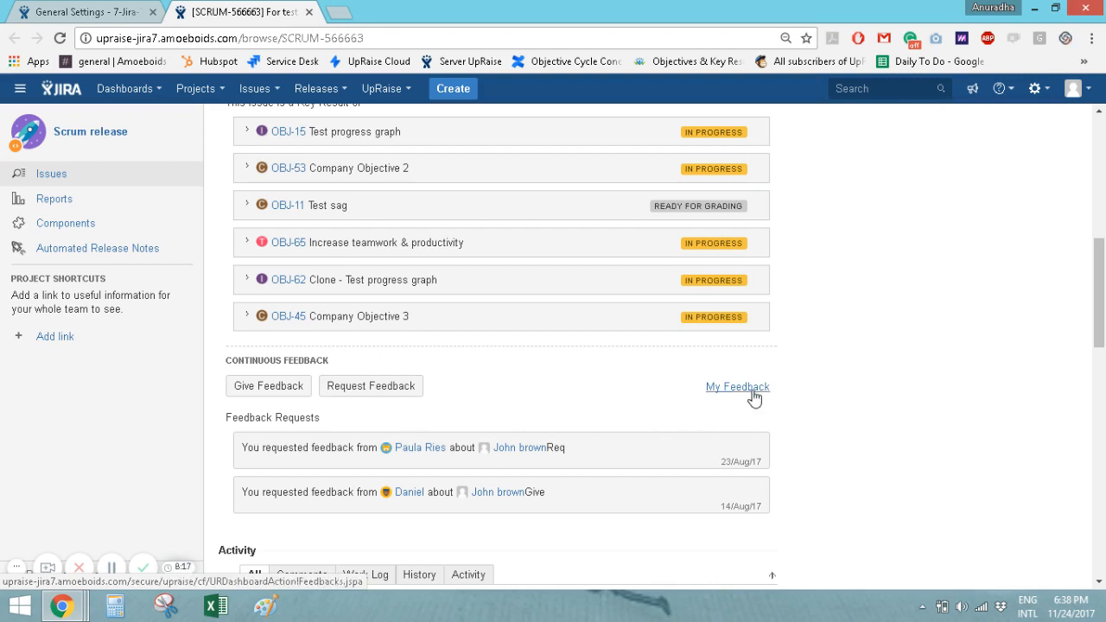
pyautogui.scroll(3, 730, 401)
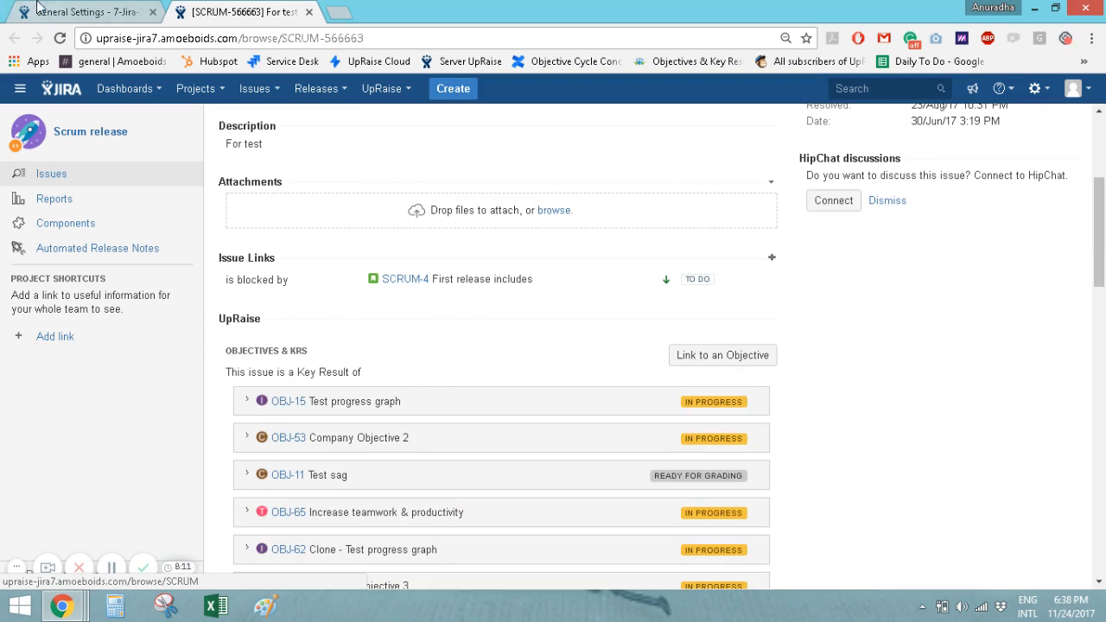
# - Add the Scrum release project to the list of projects whose UpRaise panel is disabled on issue detail pages
pyautogui.hotkey('ctrl', 'shift', 'Tab')
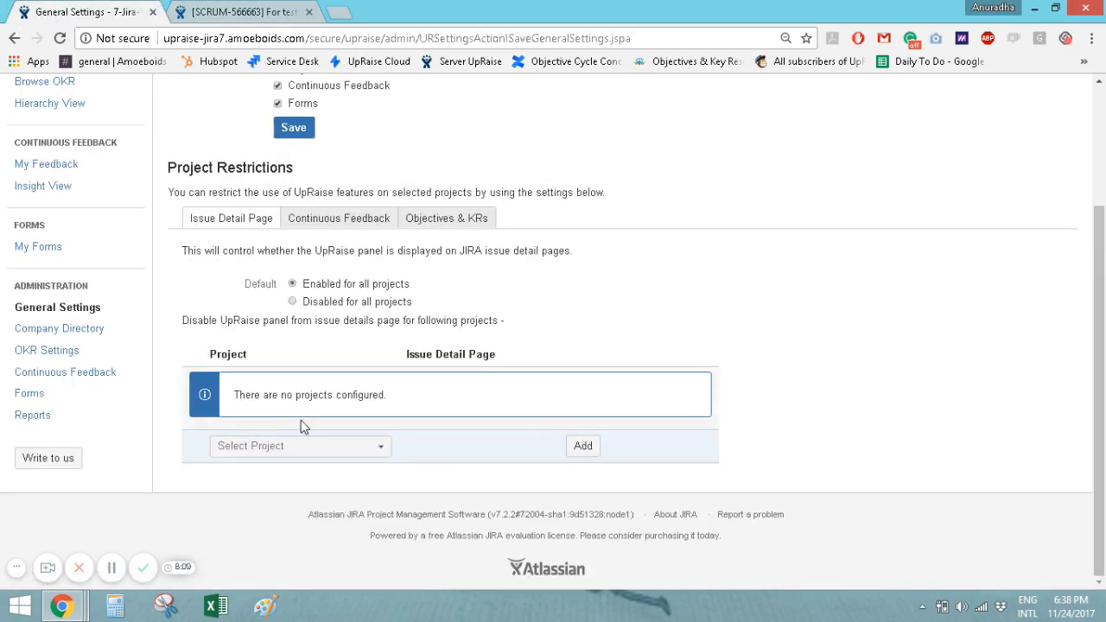
pyautogui.click(280, 455)
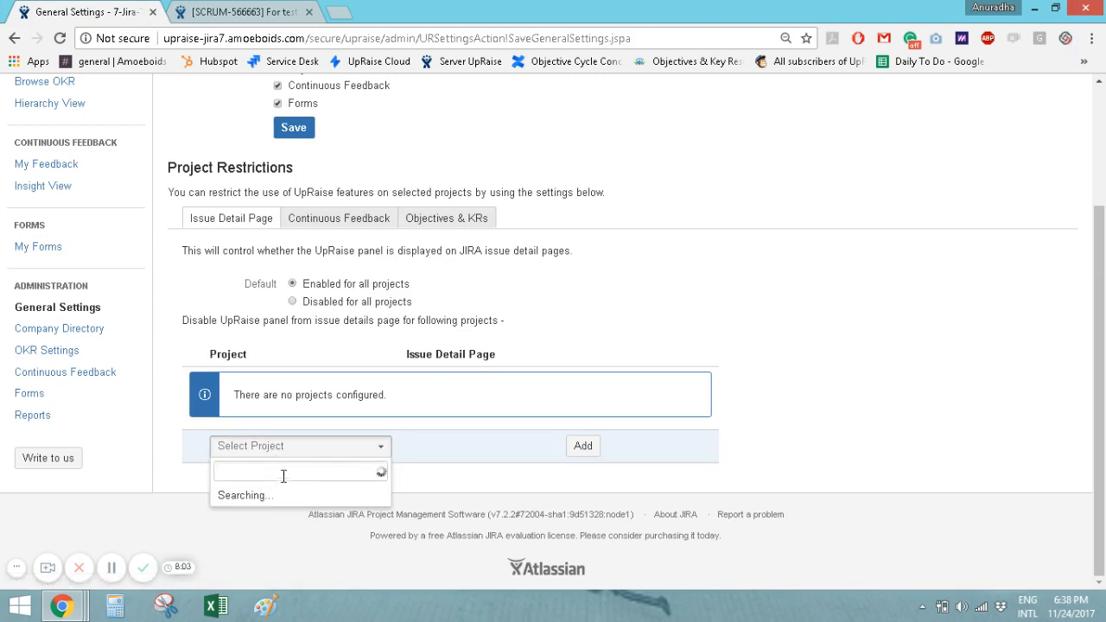
pyautogui.hotkey('ctrl', 'Tab')
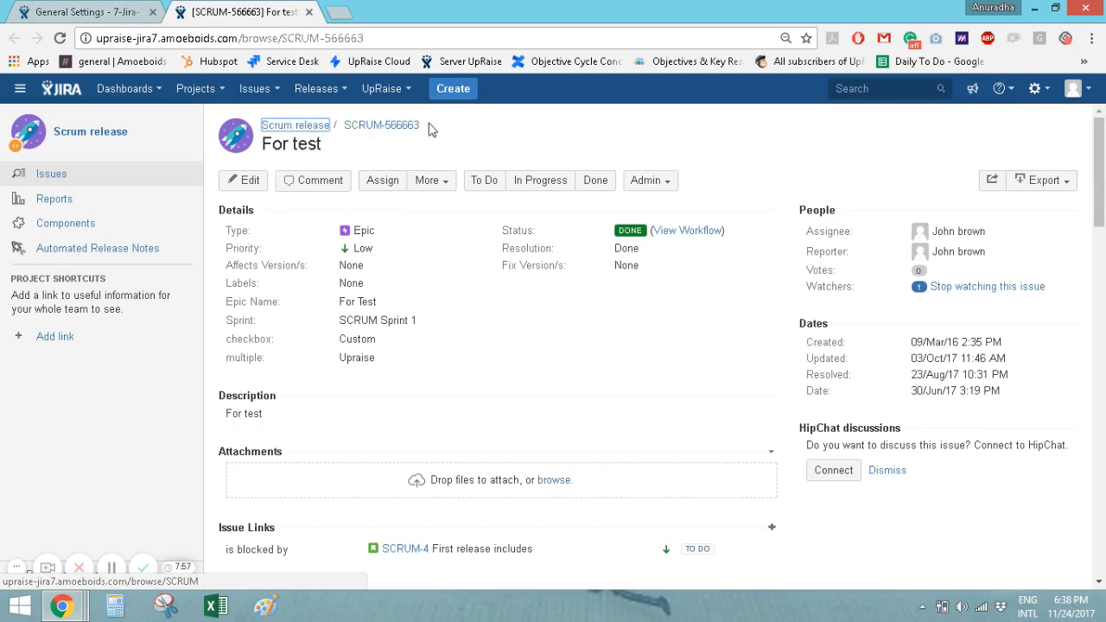
pyautogui.click(99, 12)
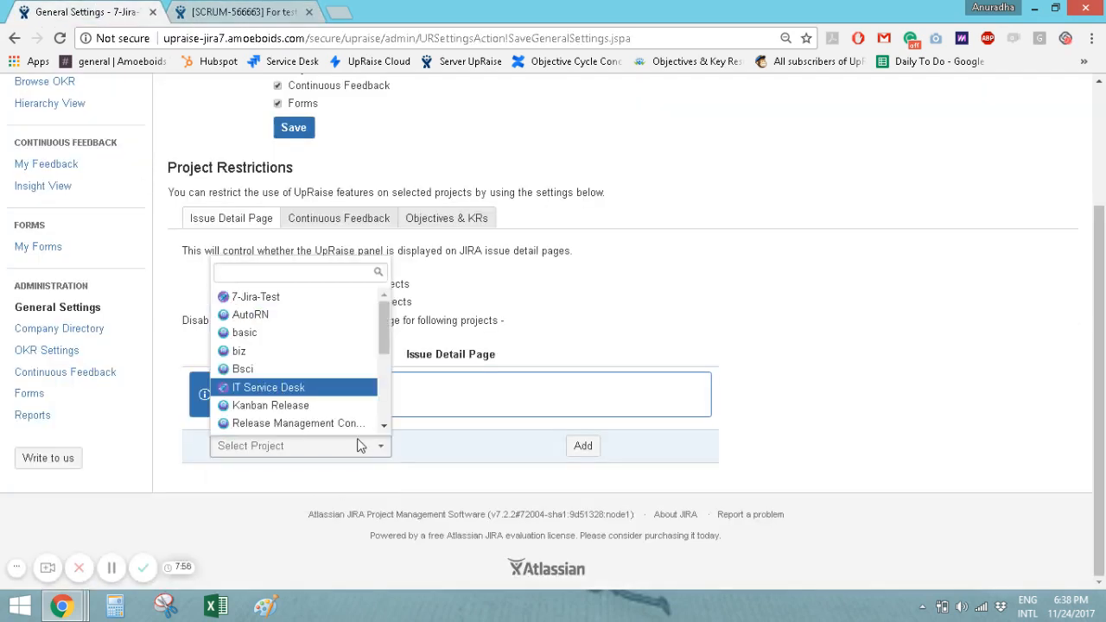
pyautogui.write('scrum')
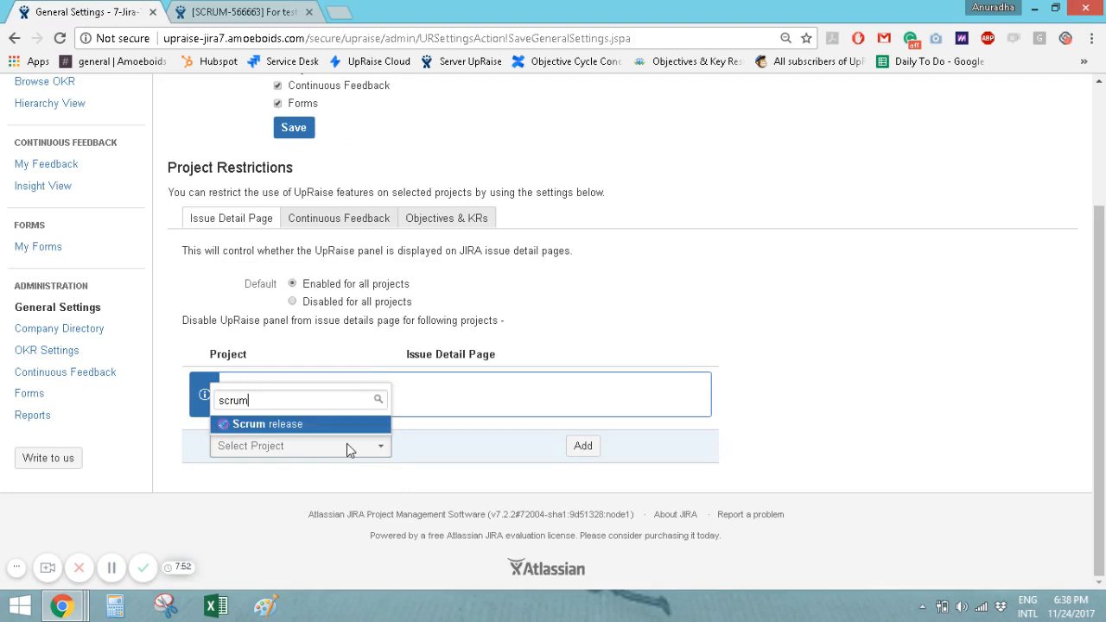
pyautogui.click(323, 424)
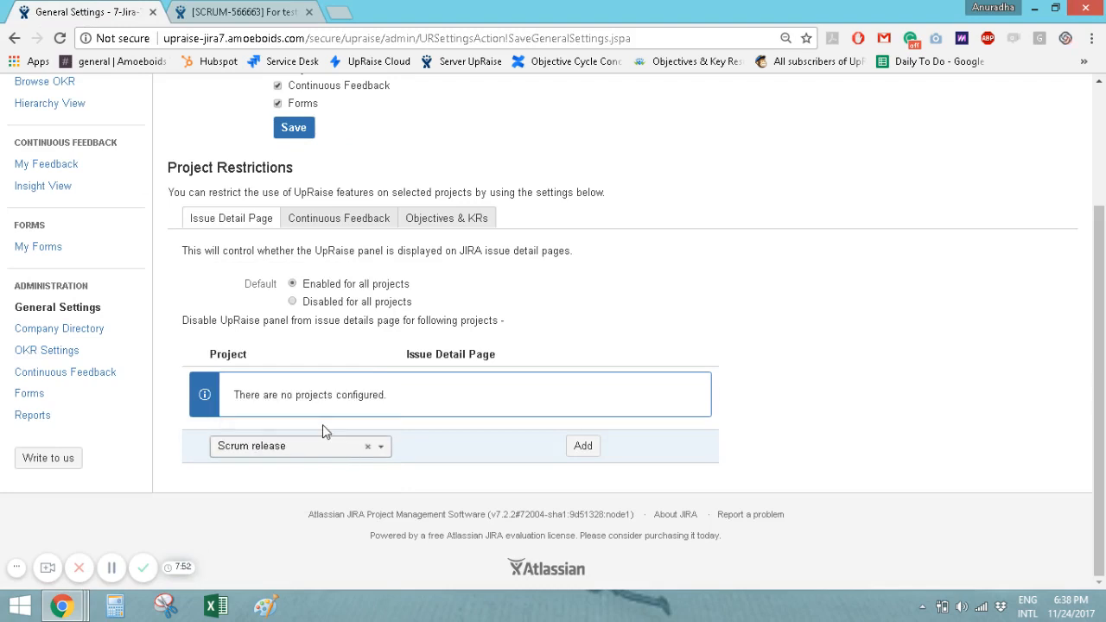
pyautogui.click(585, 447)
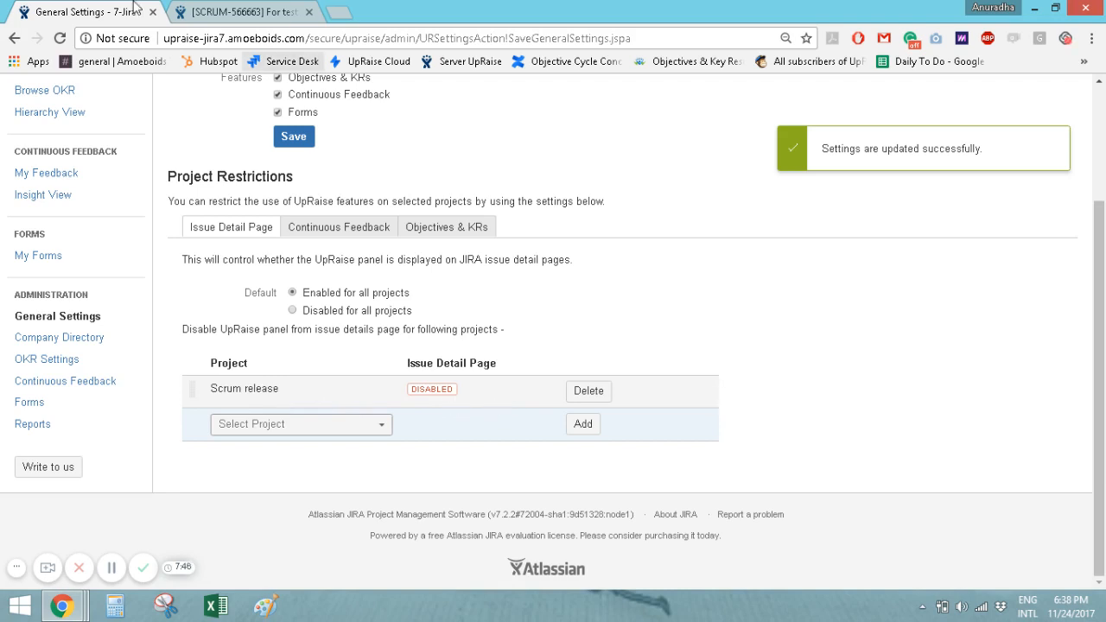
# - Reload the SCRUM-566663 issue page and check its full content for the UpRaise panel
pyautogui.click(278, 10)
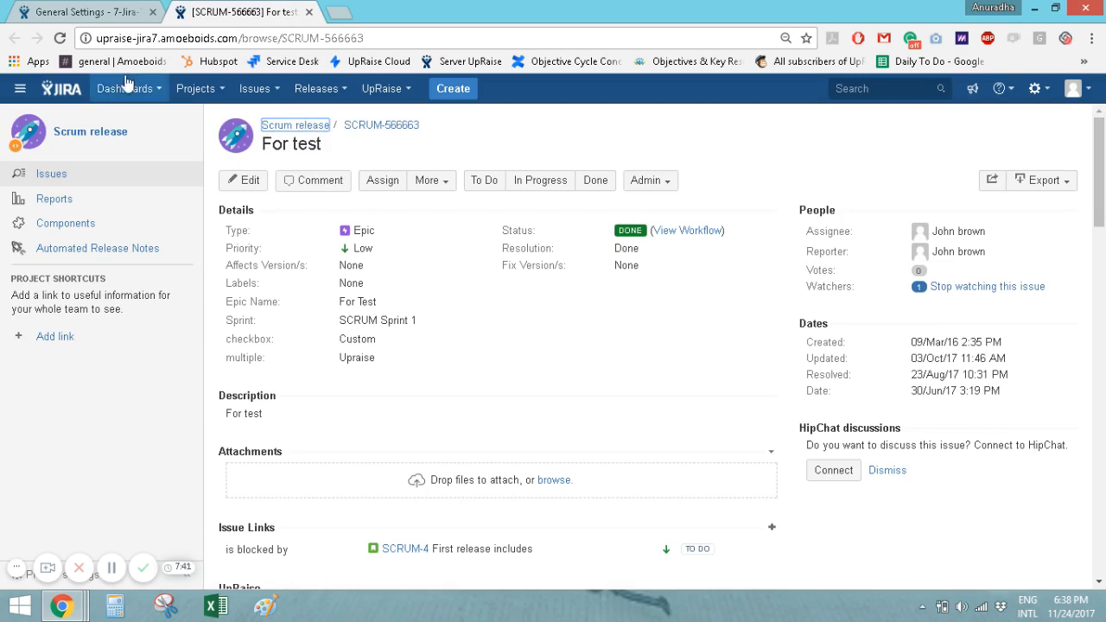
pyautogui.click(59, 40)
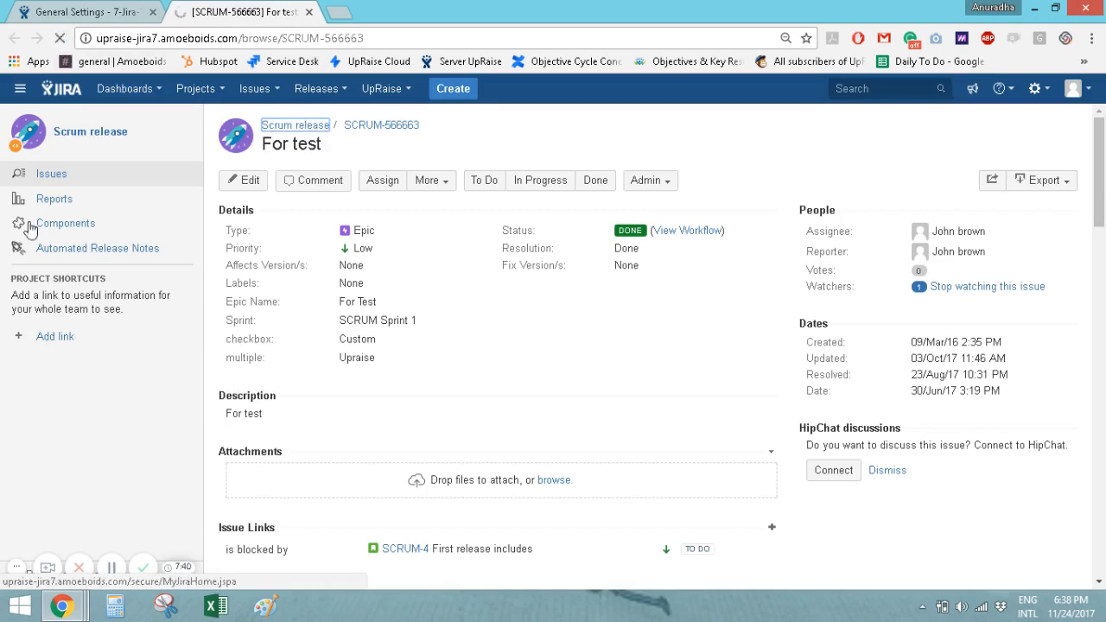
pyautogui.scroll(-3, 290, 456)
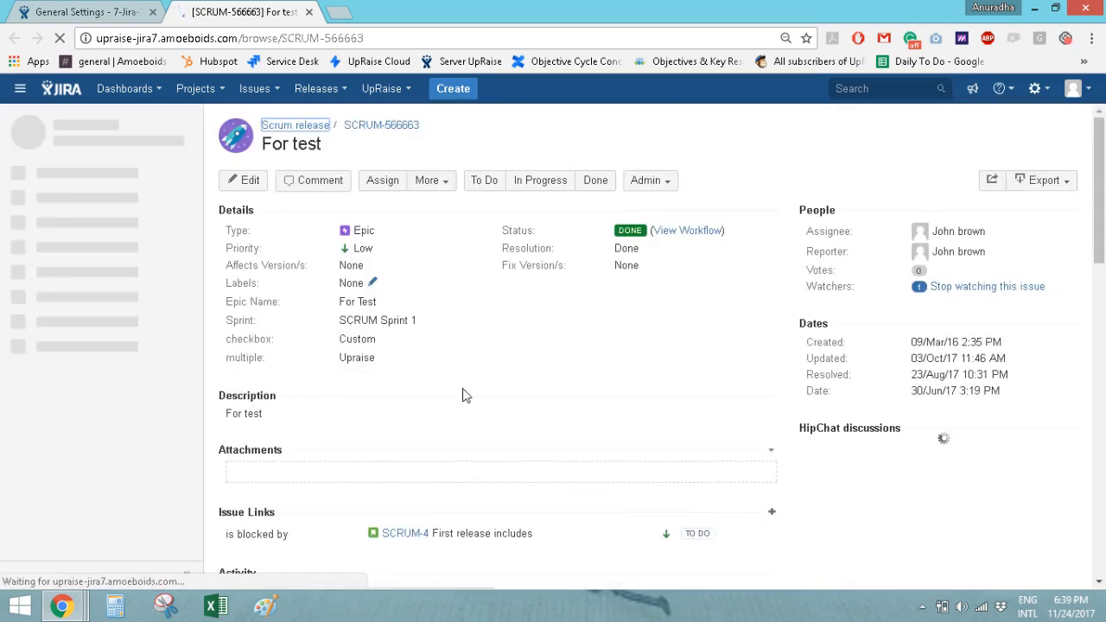
pyautogui.scroll(-3, 465, 395)
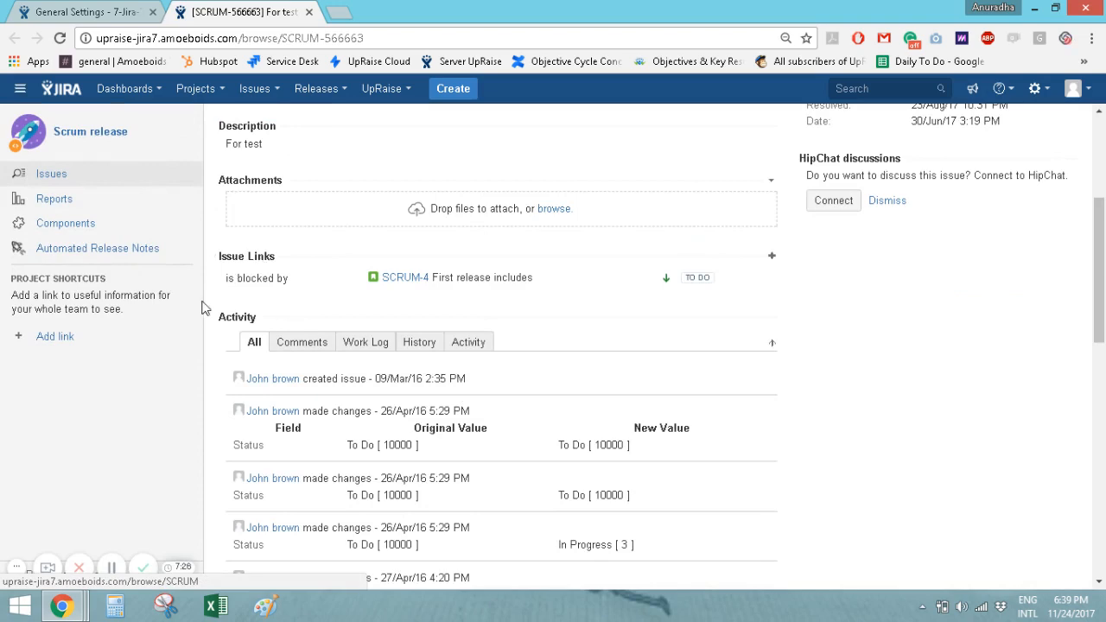
pyautogui.scroll(3, 415, 436)
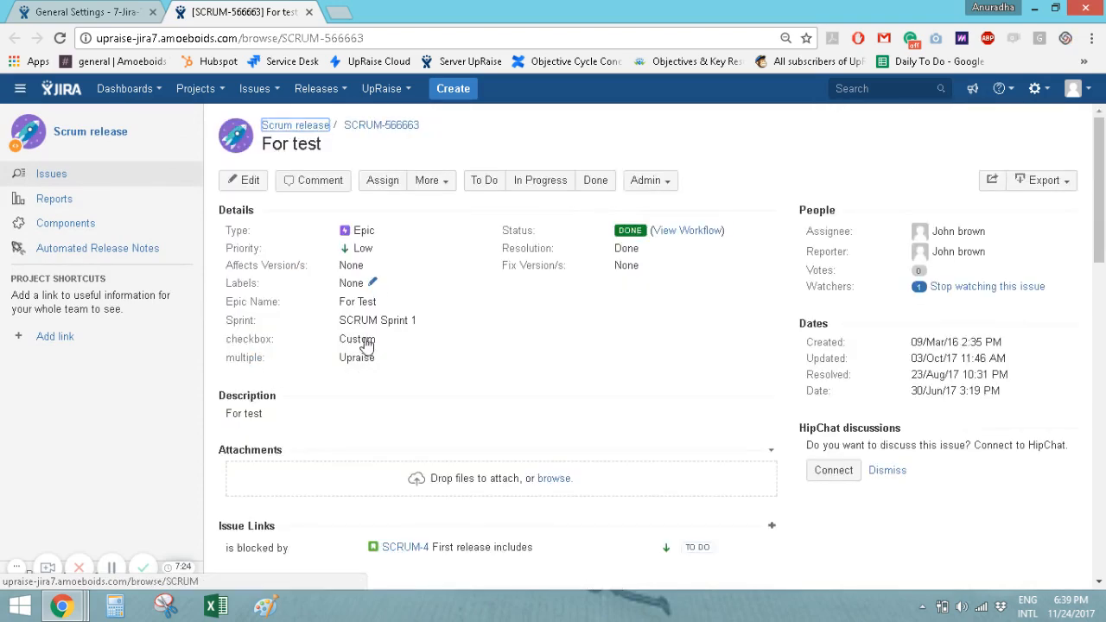
pyautogui.scroll(-5, 363, 354)
pyautogui.scroll(5, 369, 363)
pyautogui.scroll(-5, 371, 290)
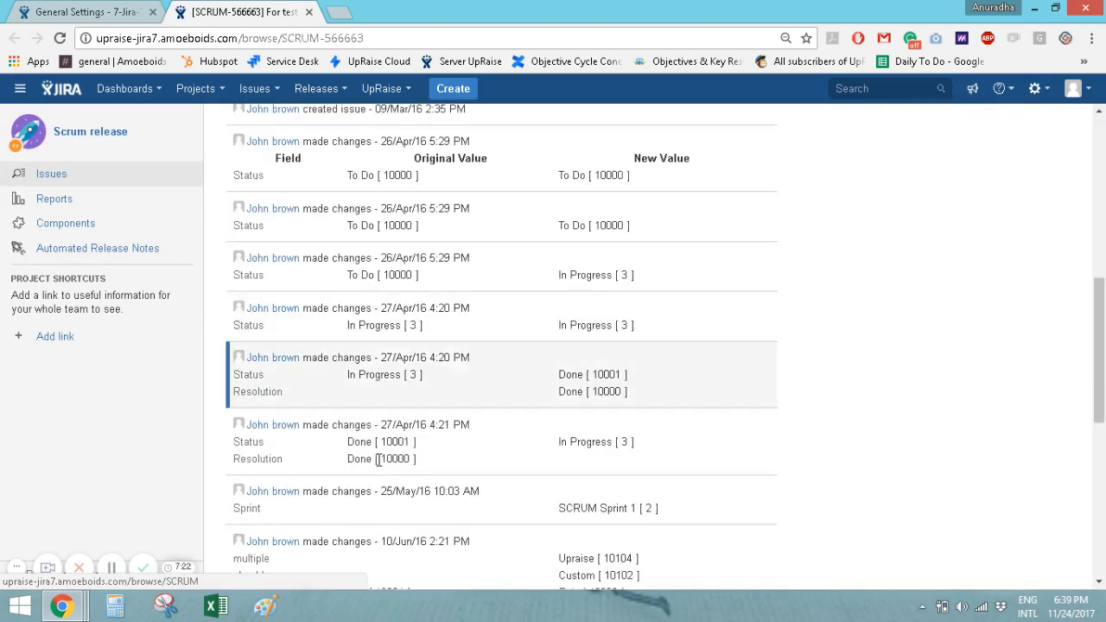
pyautogui.scroll(-3, 377, 459)
pyautogui.scroll(8, 380, 458)
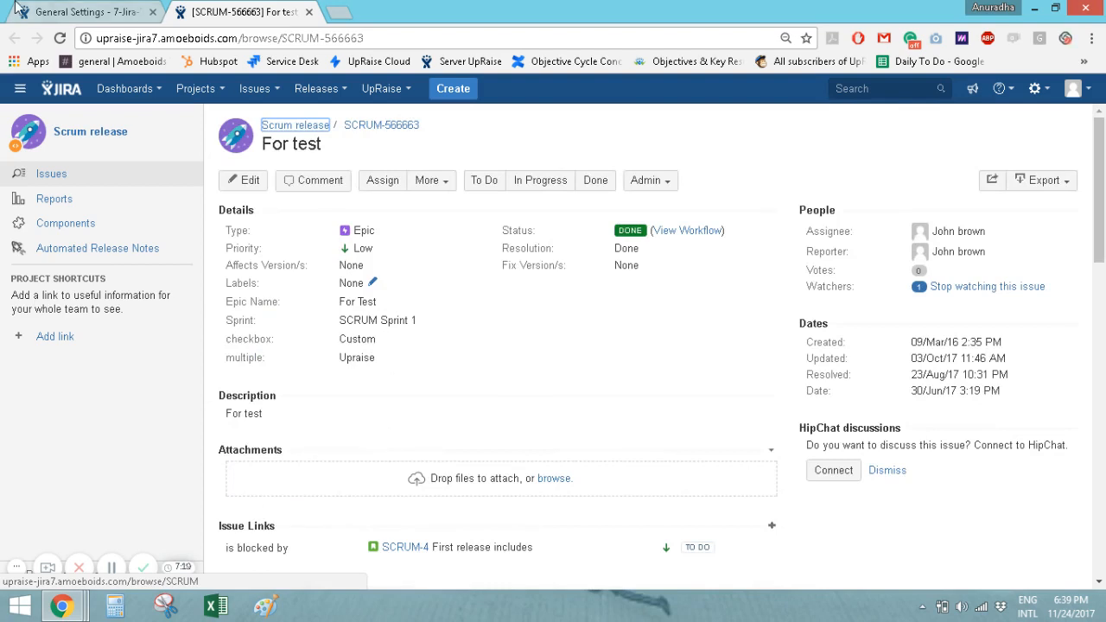
# - Set the issue detail page restriction default to "Disabled for all projects" in General Settings and confirm the change
pyautogui.click(16, 9)
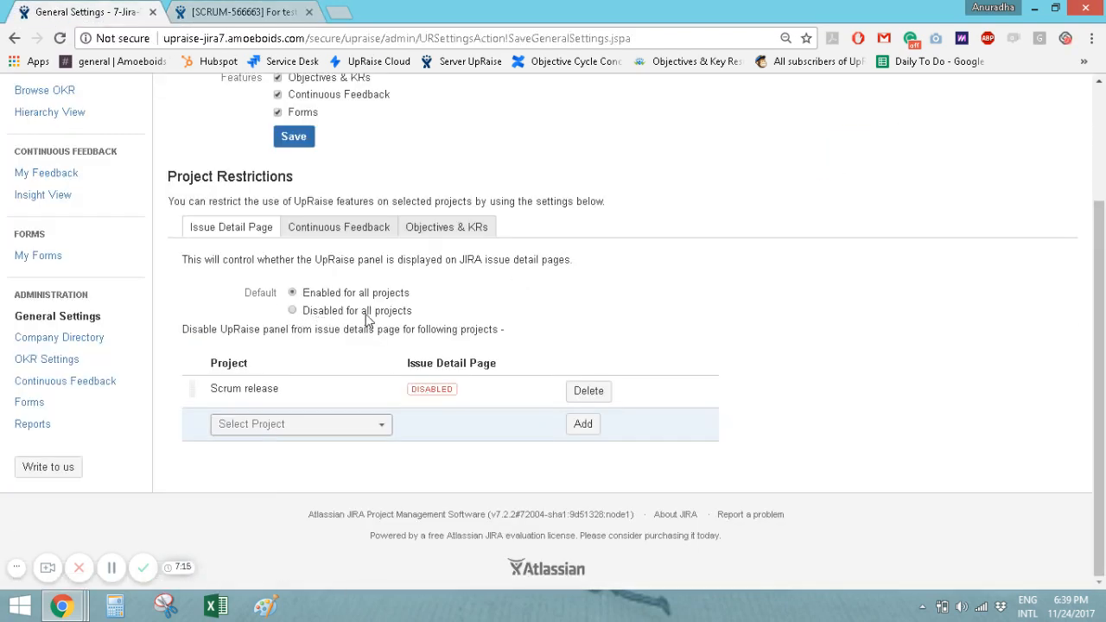
pyautogui.click(293, 310)
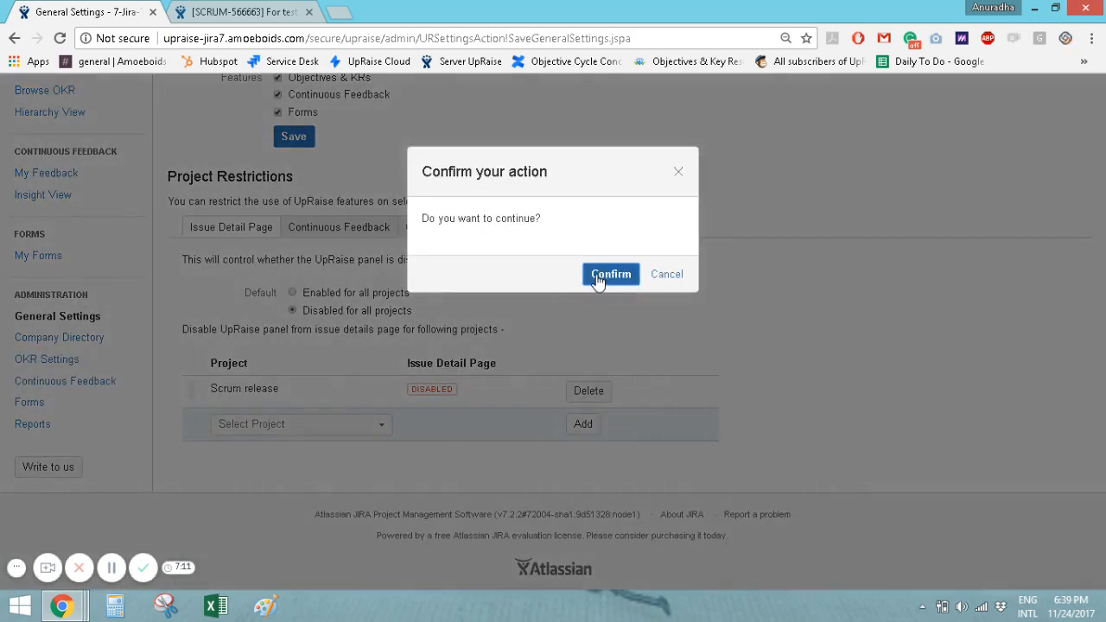
pyautogui.click(611, 275)
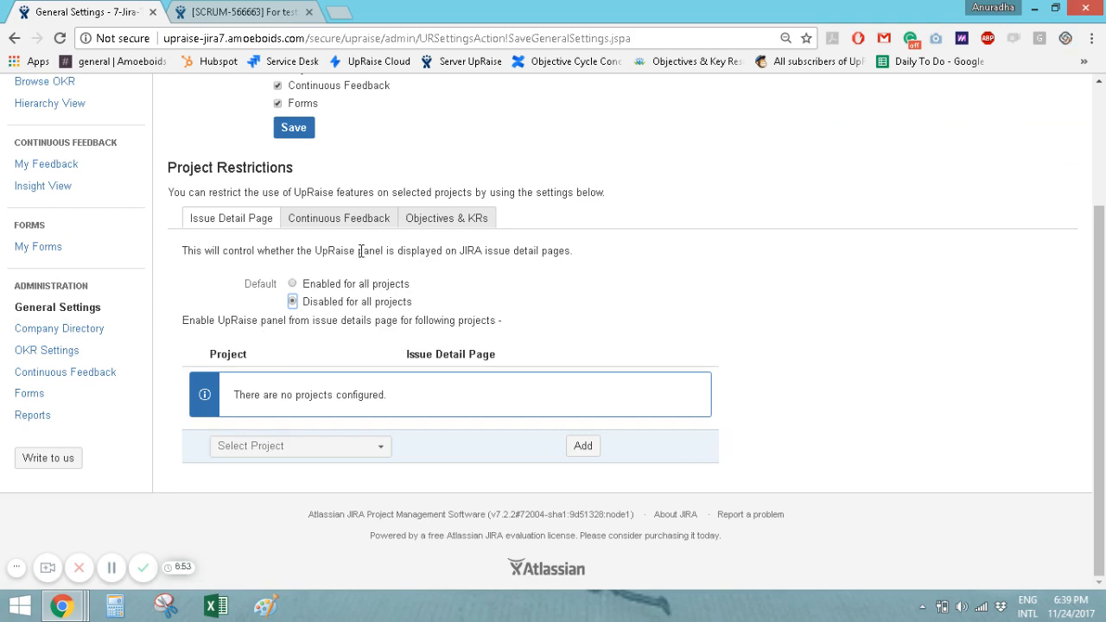
pyautogui.click(297, 450)
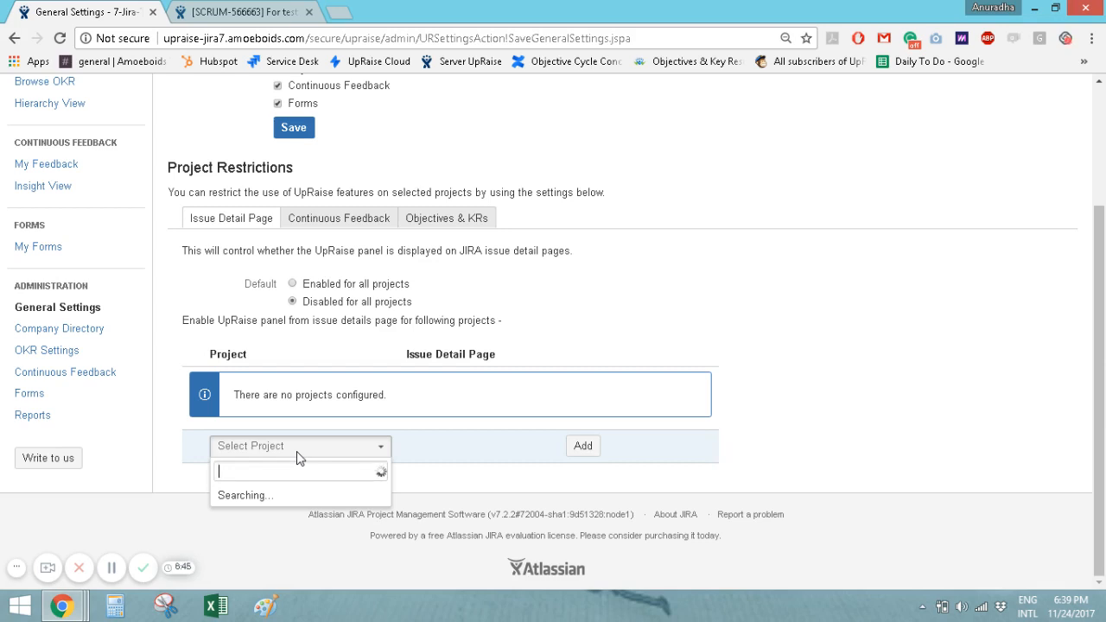
pyautogui.write('au')
pyautogui.press('BackSpace')
pyautogui.press('BackSpace')
# - Open the AUT-1 issue of the AutoRN project in a new browser tab and check it for the UpRaise panel
pyautogui.click(339, 17)
pyautogui.write('aut')
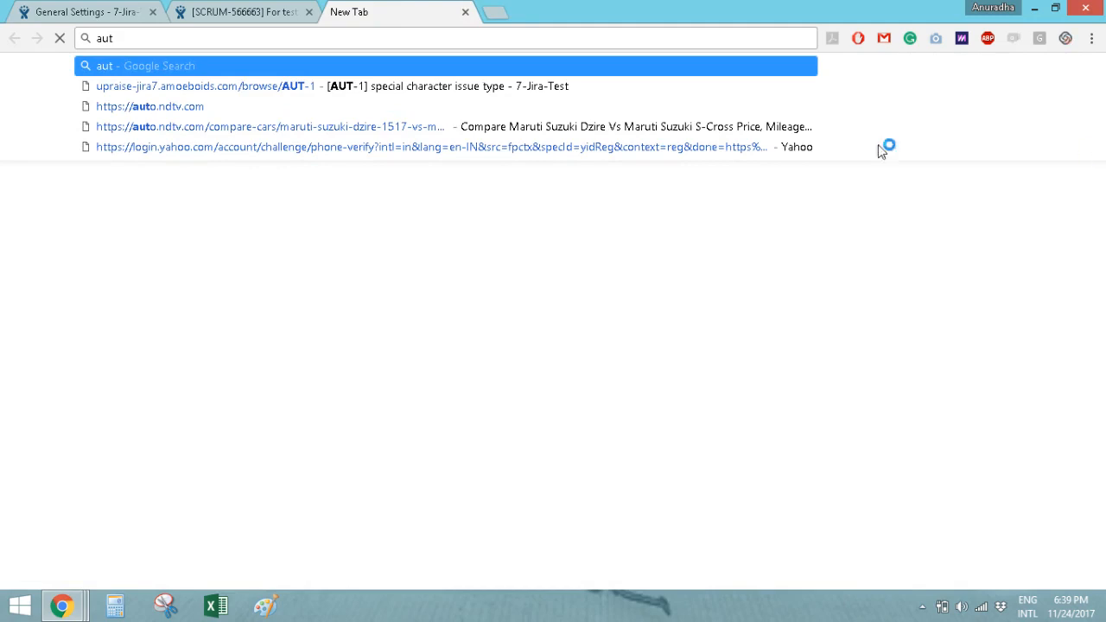
pyautogui.click(510, 88)
pyautogui.click(18, 18)
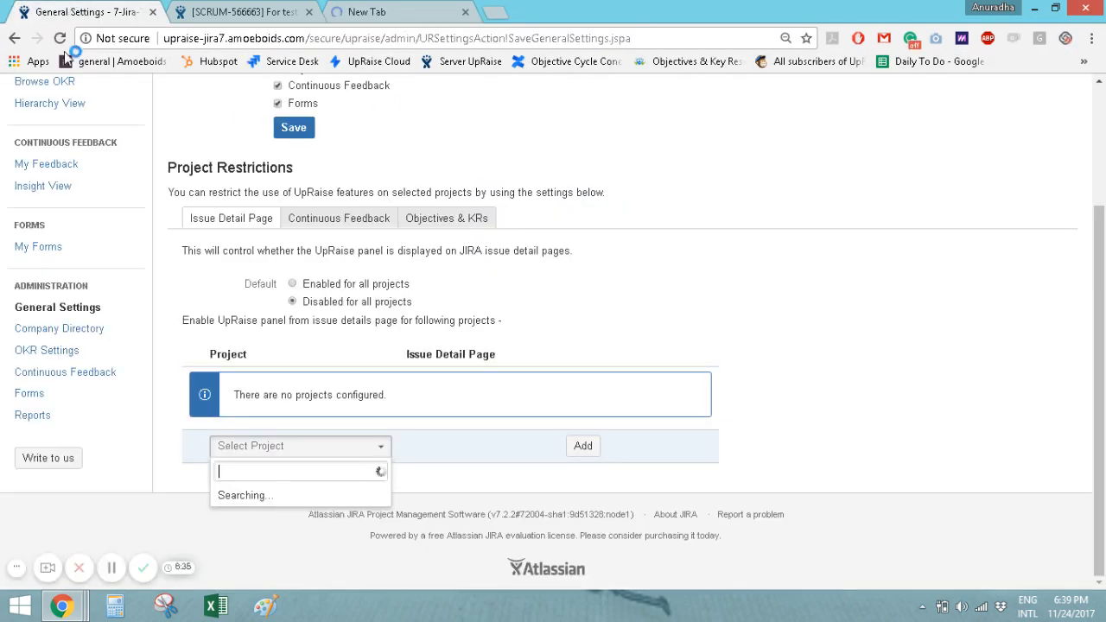
pyautogui.click(559, 301)
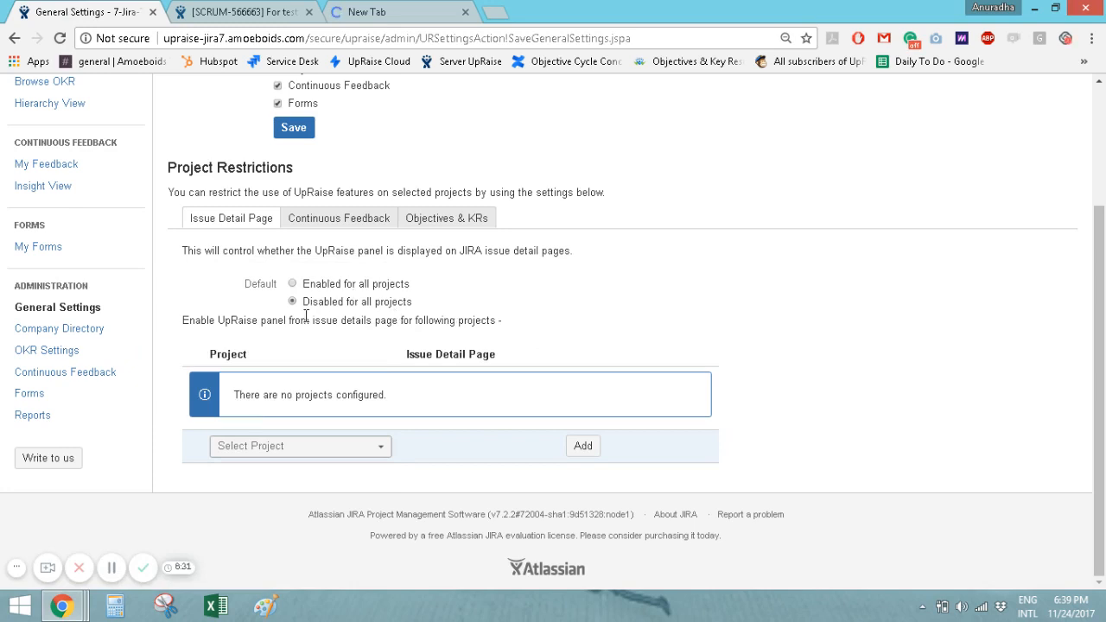
pyautogui.click(388, 13)
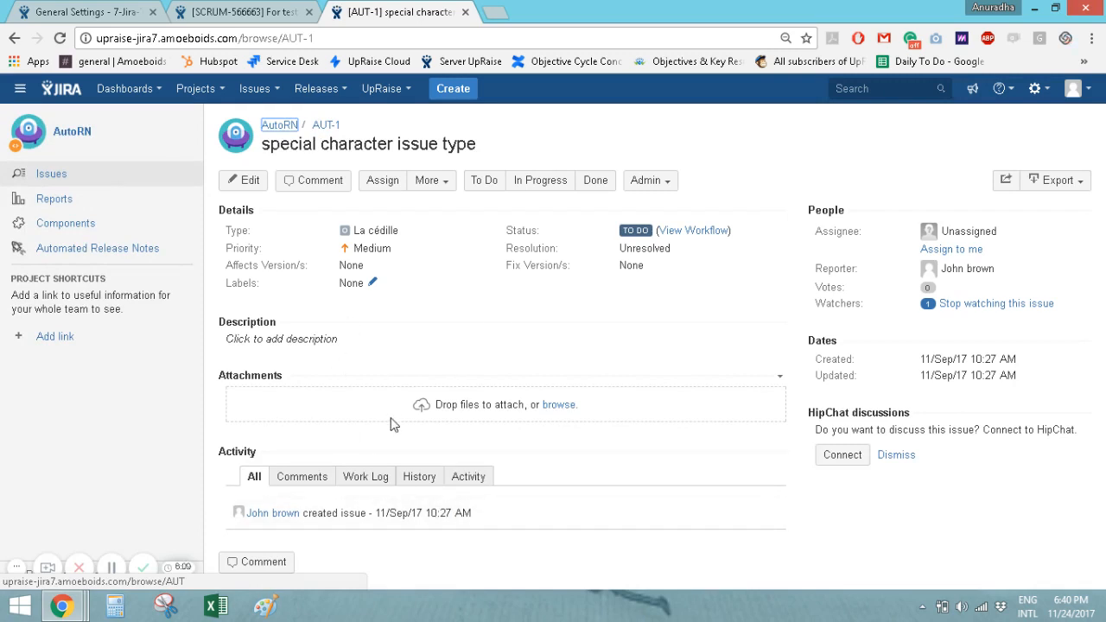
# - Add the AutoRN project to the list of projects whose UpRaise panel is enabled on issue detail pages in General Settings
pyautogui.hotkey('ctrl', '1')
pyautogui.click(284, 457)
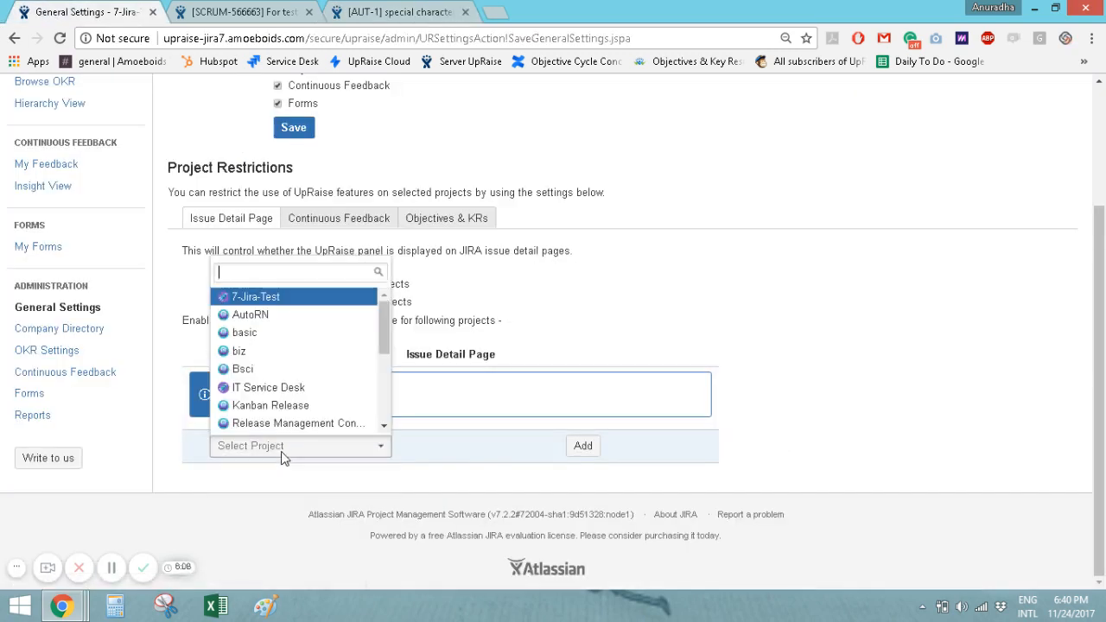
pyautogui.write('au')
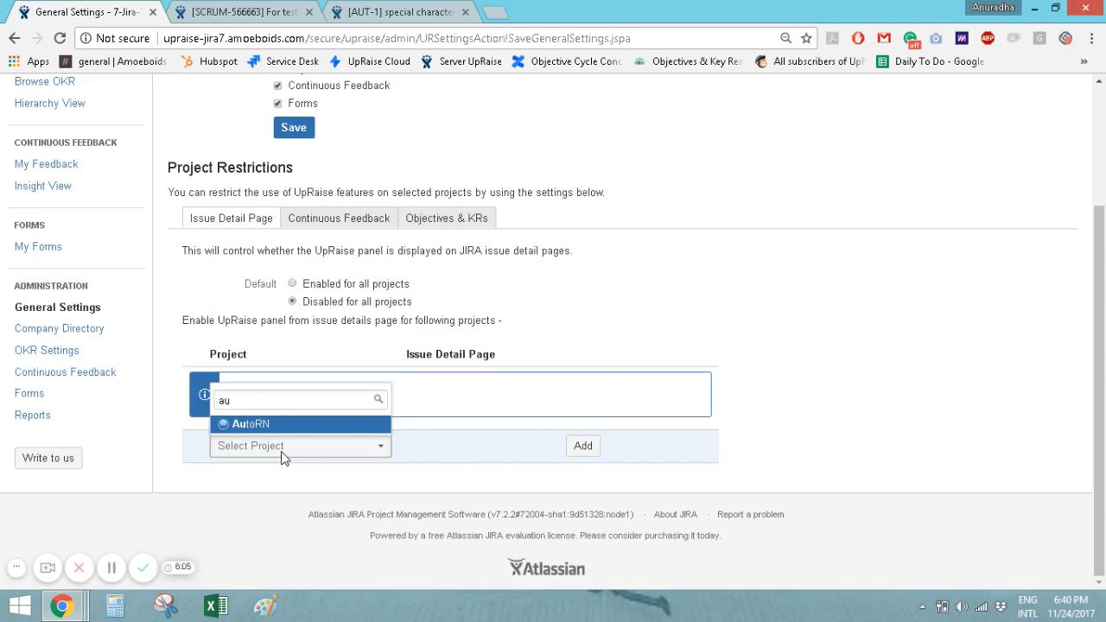
pyautogui.click(279, 425)
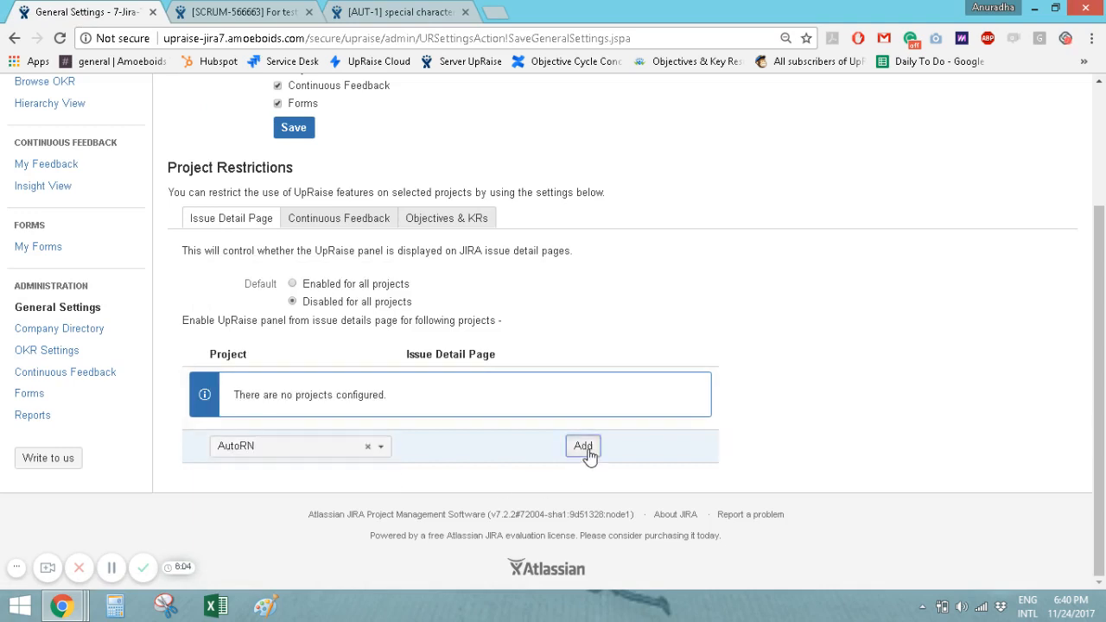
pyautogui.click(586, 448)
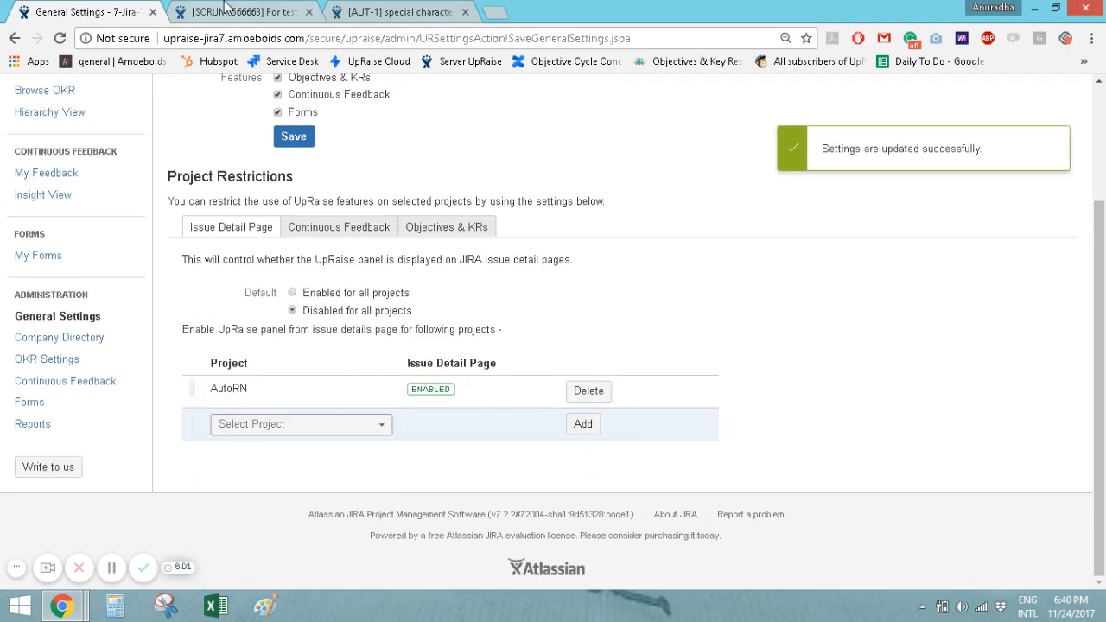
# - Reload the AUT-1 issue page, check it for the UpRaise panel, and return to the General Settings page
pyautogui.click(367, 12)
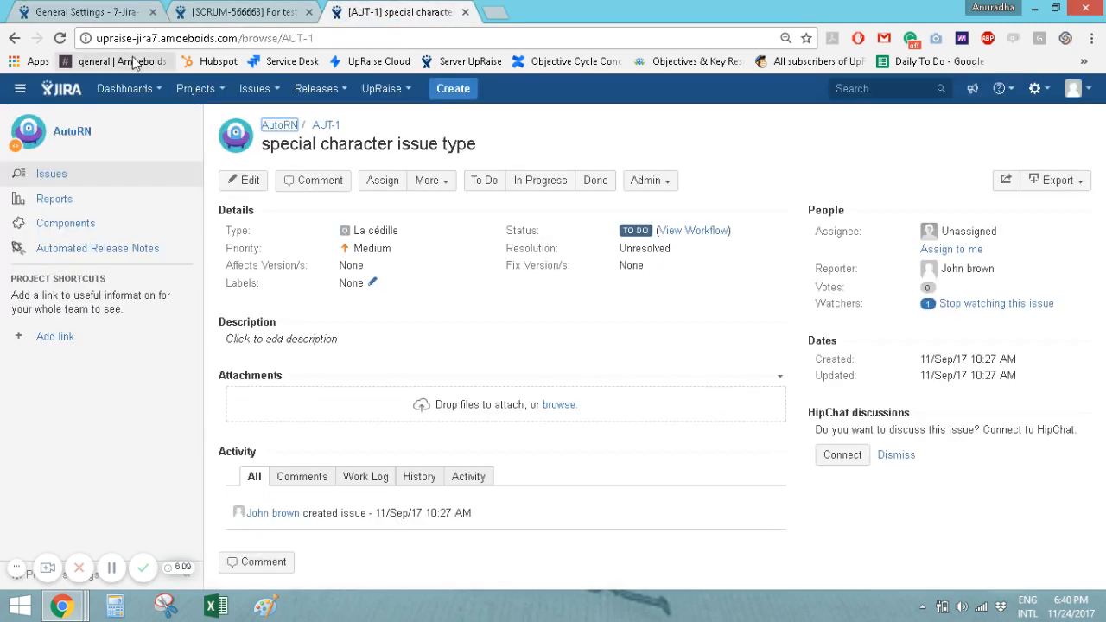
pyautogui.click(60, 39)
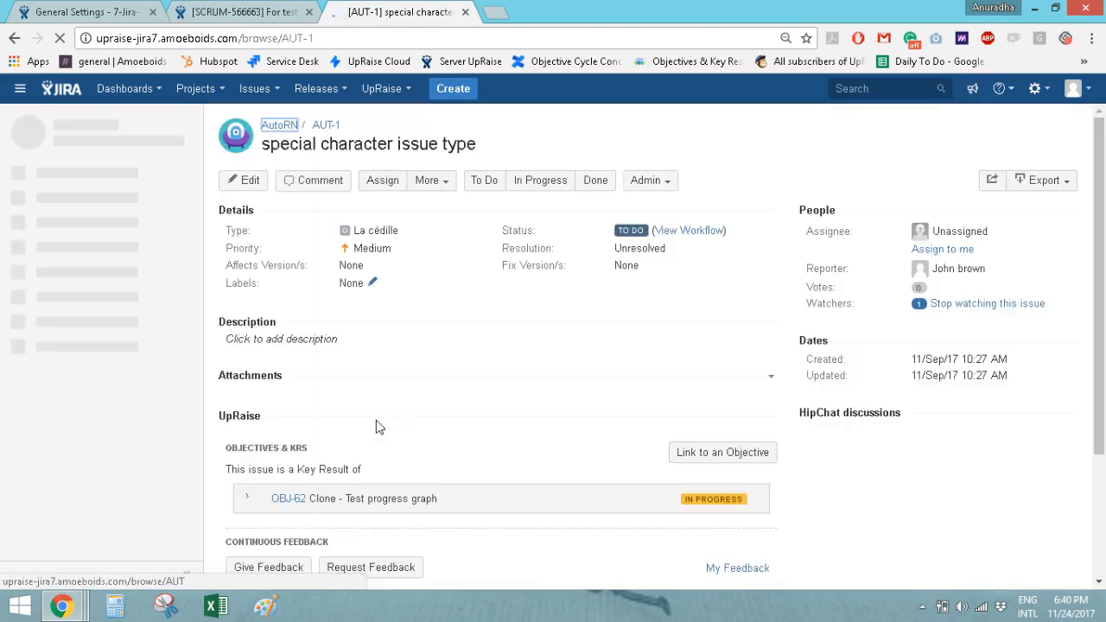
pyautogui.scroll(-3, 338, 440)
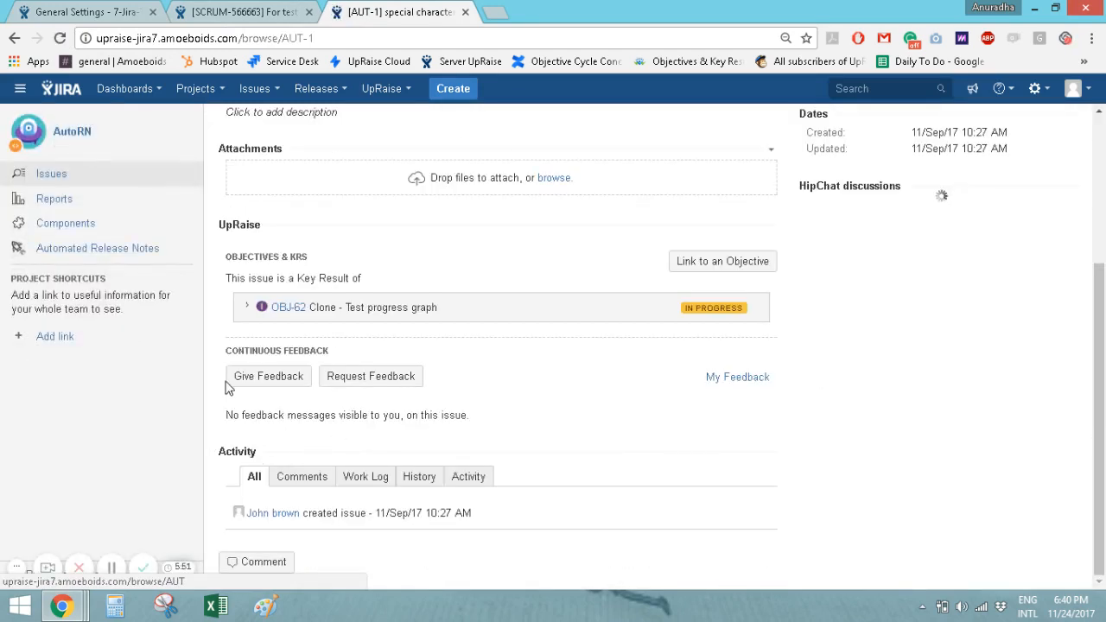
pyautogui.click(239, 228)
pyautogui.click(223, 416)
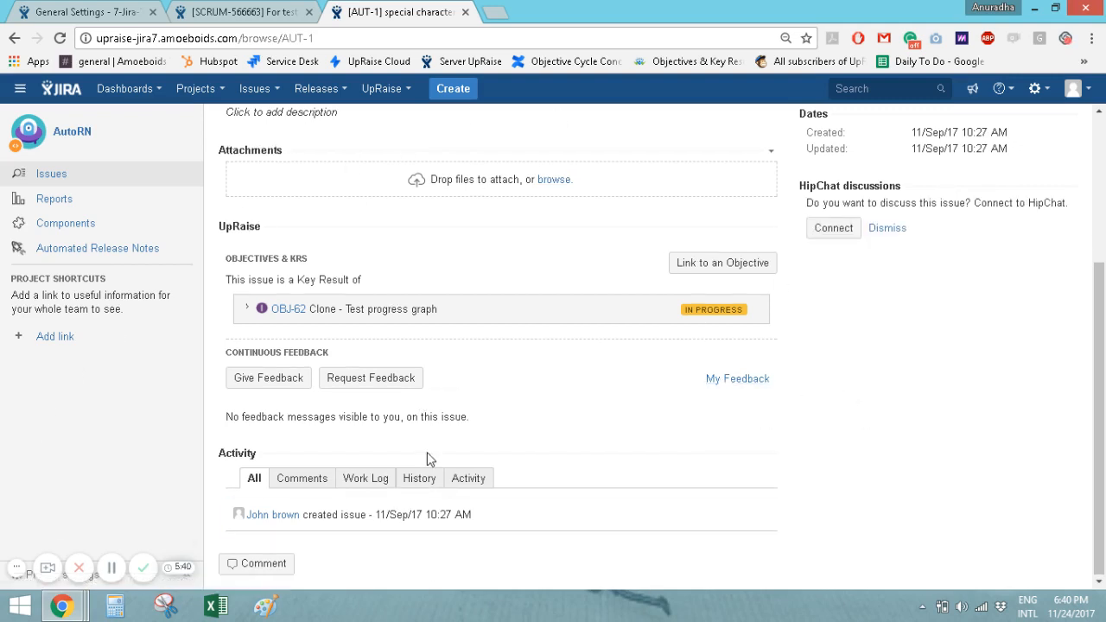
pyautogui.click(54, 12)
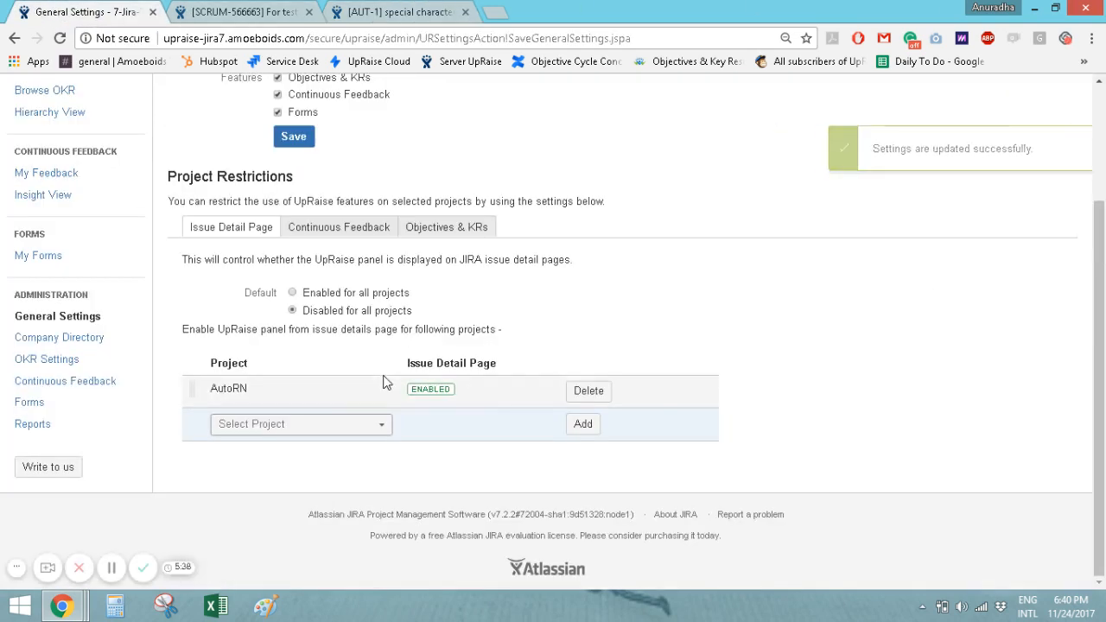